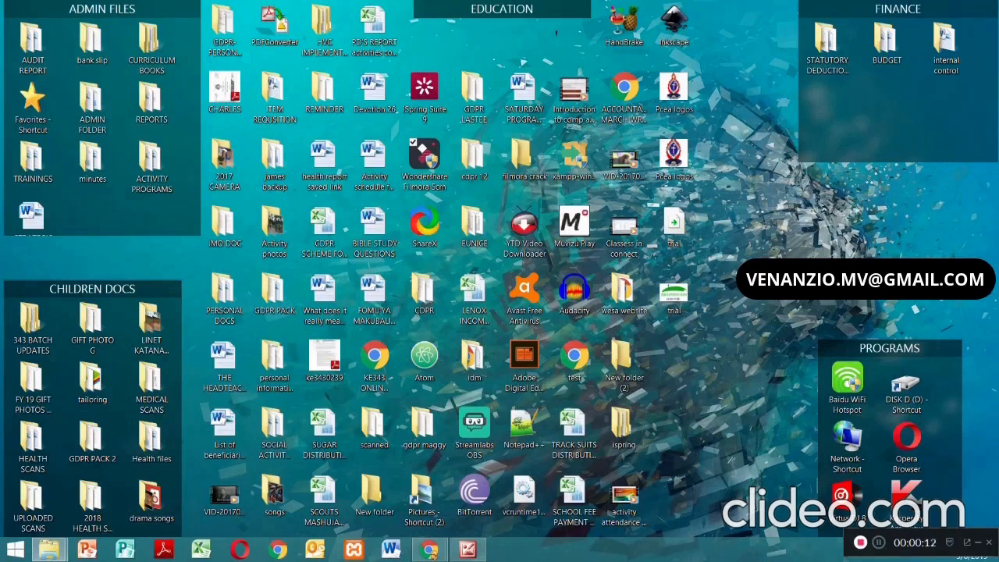
Open the STATUTORY DEDUCTIONS folder from the FINANCE group on the desktop and maximize its window
{"action": "left_click", "coordinate": [830, 51]}
{"action": "double_click", "coordinate": [830, 51]}
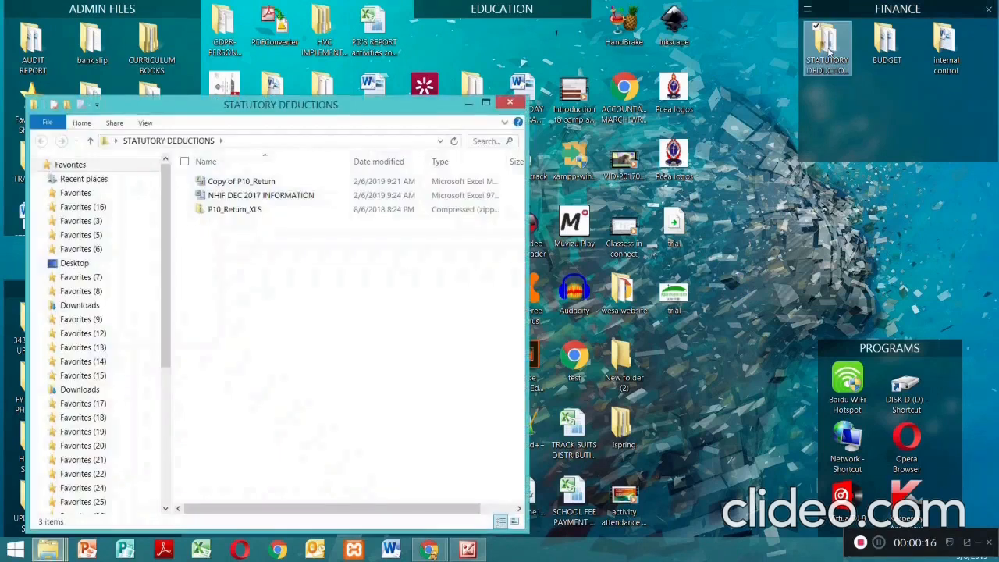
{"action": "left_click", "coordinate": [486, 104]}
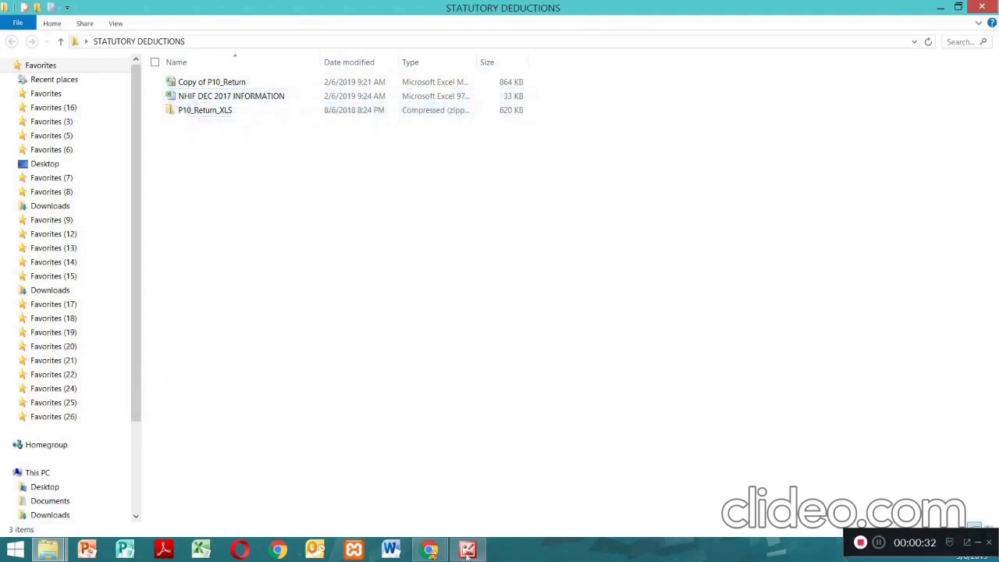
Switch to the incognito Chrome window, search for "nihf by product" in a new tab and open the Employers Payroll Byproduct/ Pay Online result
{"action": "mouse_move", "coordinate": [430, 549]}
{"action": "left_click", "coordinate": [467, 511]}
{"action": "left_click", "coordinate": [816, 6]}
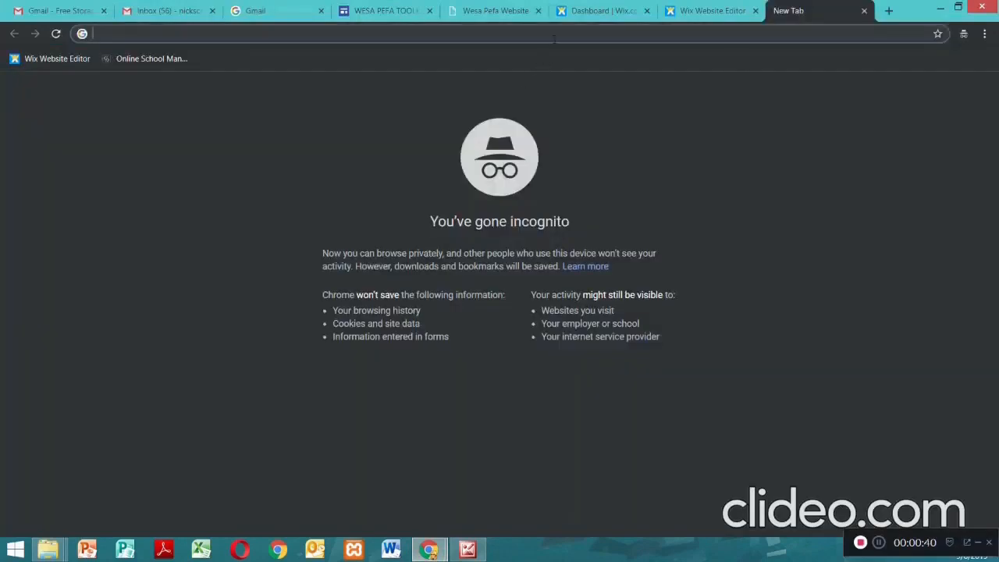
{"action": "type", "text": "nih"}
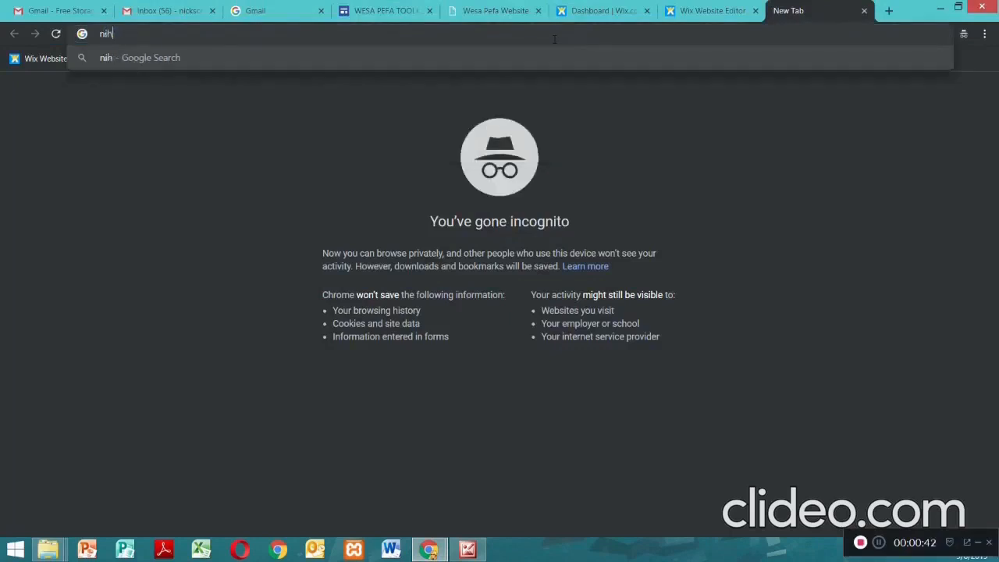
{"action": "type", "text": "f by"}
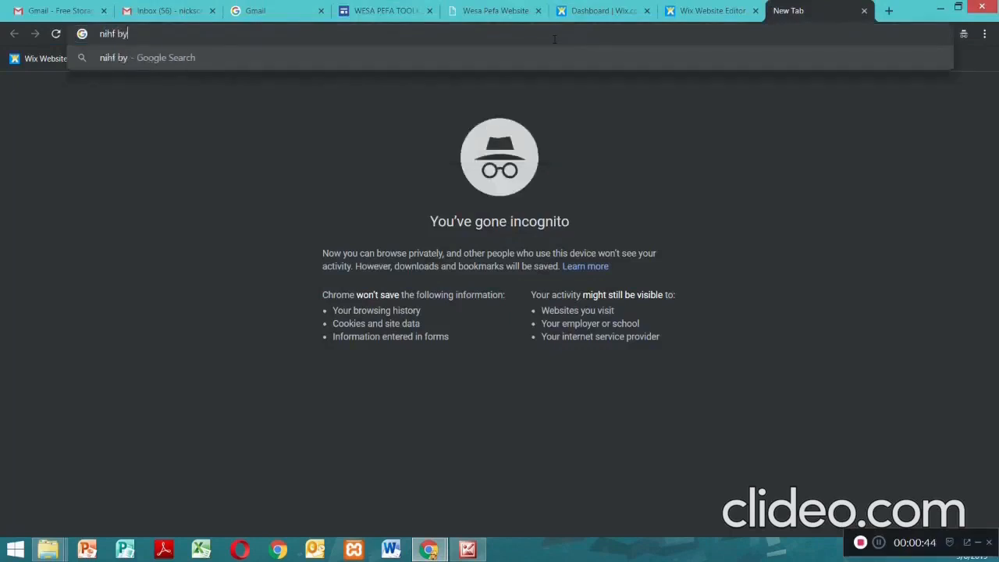
{"action": "type", "text": "product"}
{"action": "key", "text": "Return"}
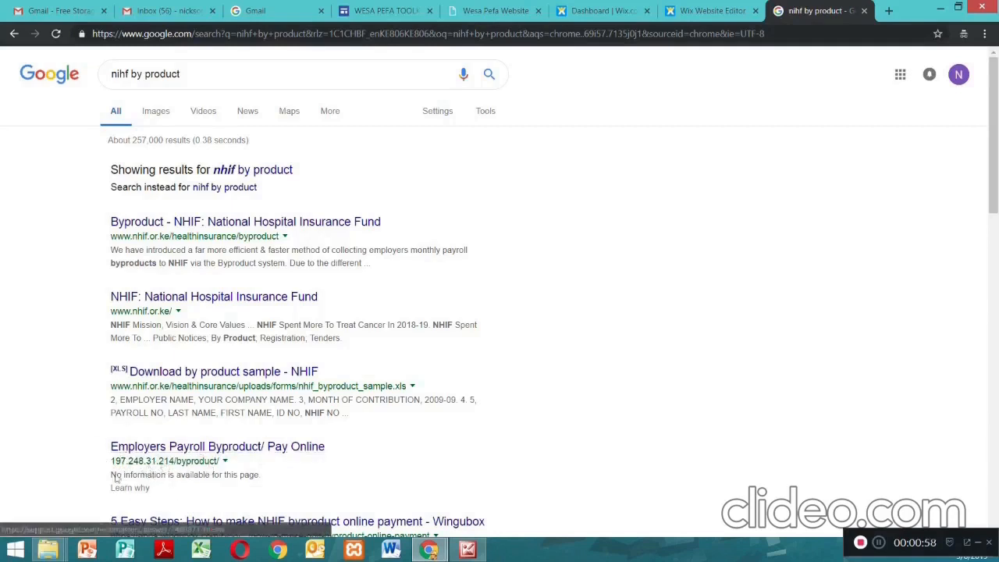
{"action": "left_click", "coordinate": [152, 451]}
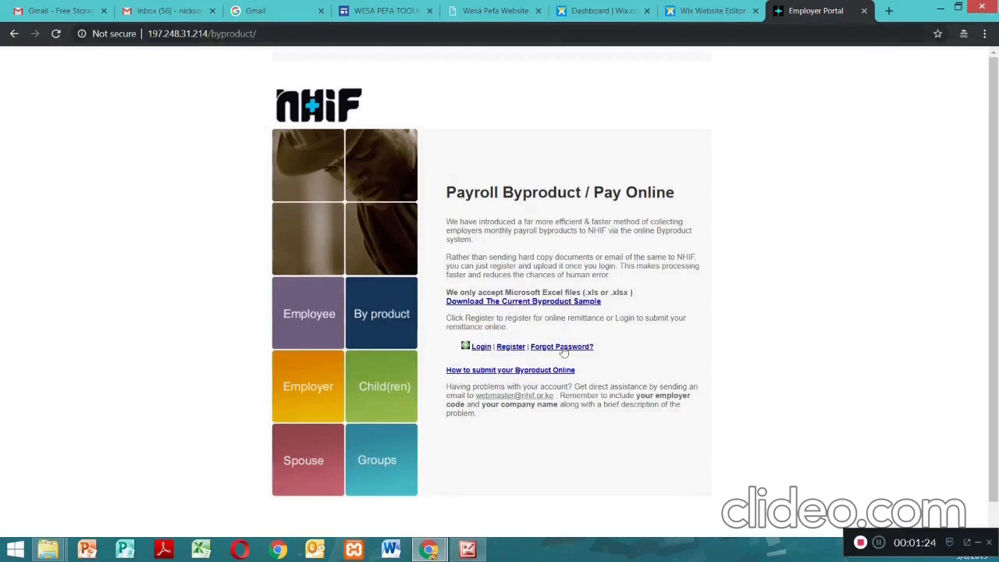
Return to the STATUTORY DEDUCTIONS folder and rename the NHIF DEC 2017 INFORMATION file as NHIF FEB 2019 INFORMATION
{"action": "left_click", "coordinate": [938, 11]}
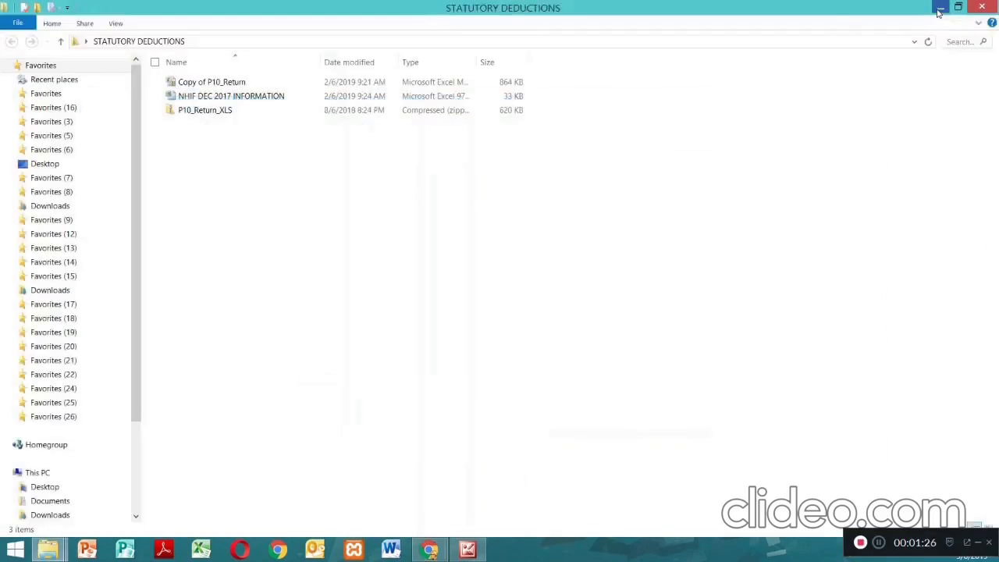
{"action": "left_click", "coordinate": [225, 97]}
{"action": "right_click", "coordinate": [225, 97]}
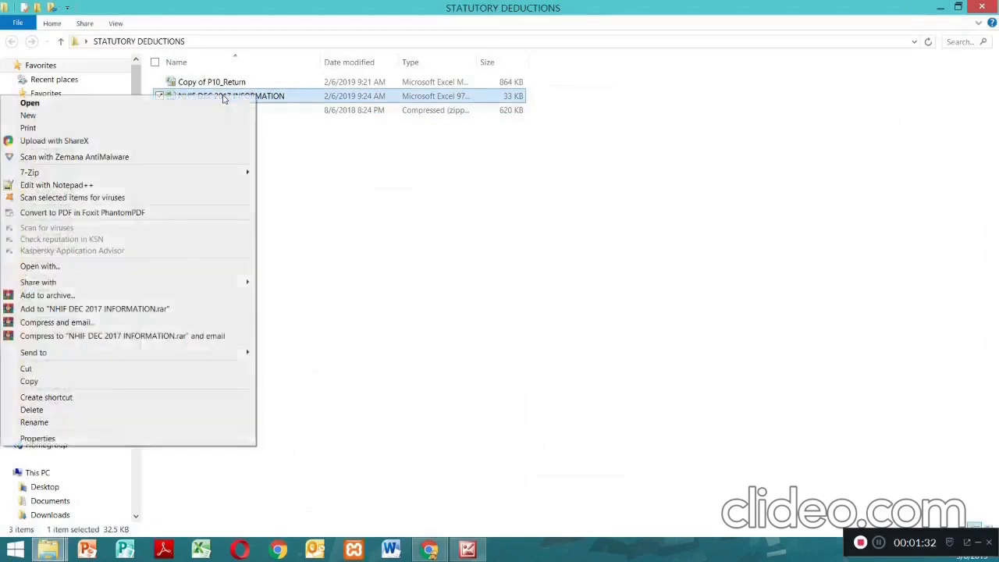
{"action": "left_click", "coordinate": [101, 422]}
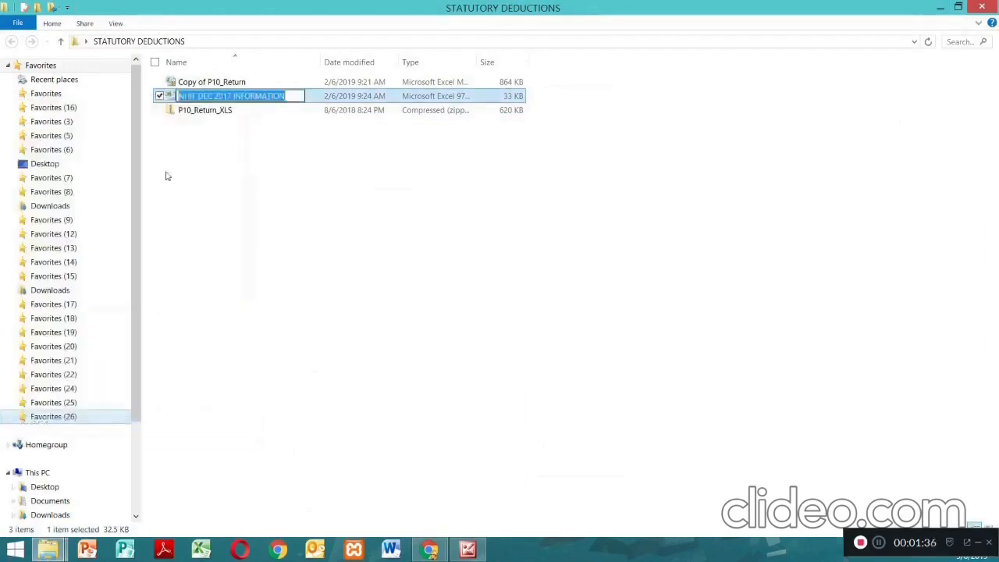
{"action": "left_click", "coordinate": [211, 96]}
{"action": "key", "text": "BackSpace"}
{"action": "key", "text": "BackSpace"}
{"action": "key", "text": "BackSpace"}
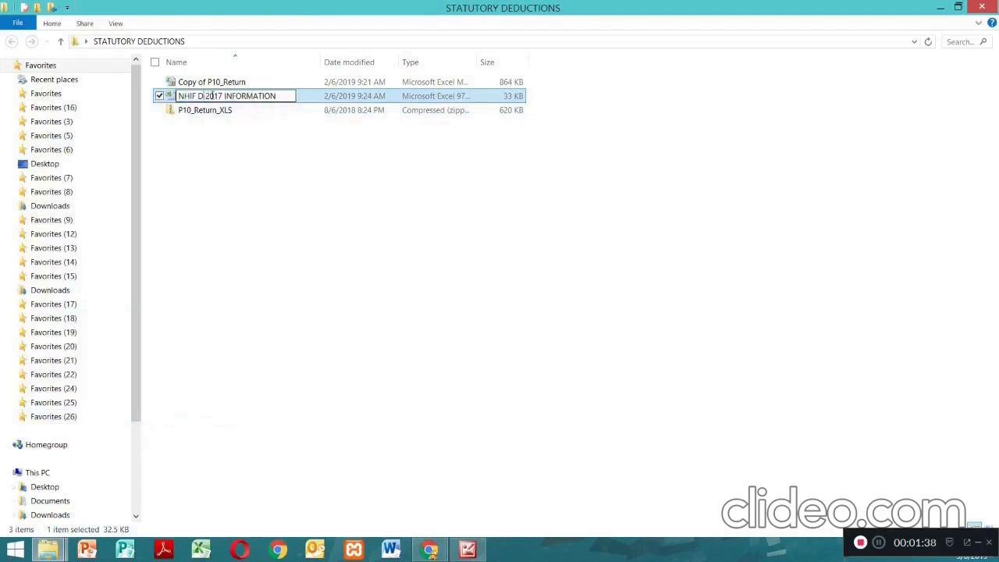
{"action": "type", "text": "FEB"}
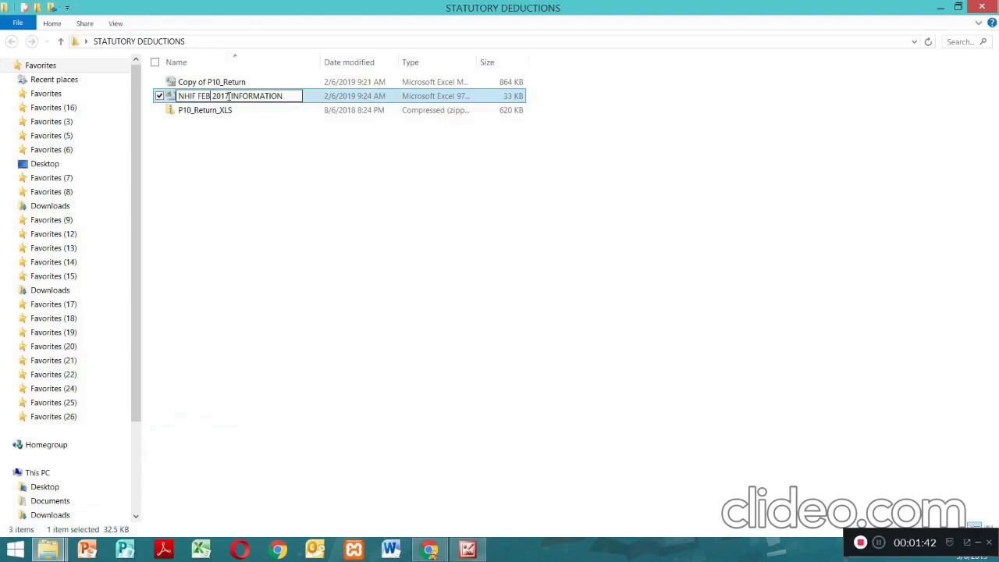
{"action": "key", "text": "BackSpace"}
{"action": "type", "text": "9"}
{"action": "left_click", "coordinate": [288, 163]}
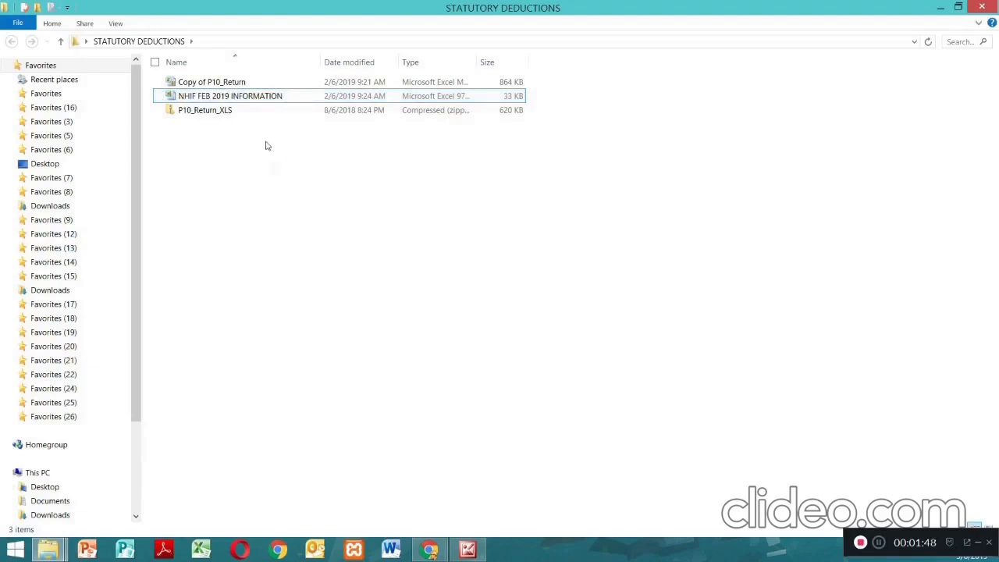
Open the NHIF FEB 2019 INFORMATION workbook in Excel and dismiss the activation wizard
{"action": "left_click", "coordinate": [215, 98]}
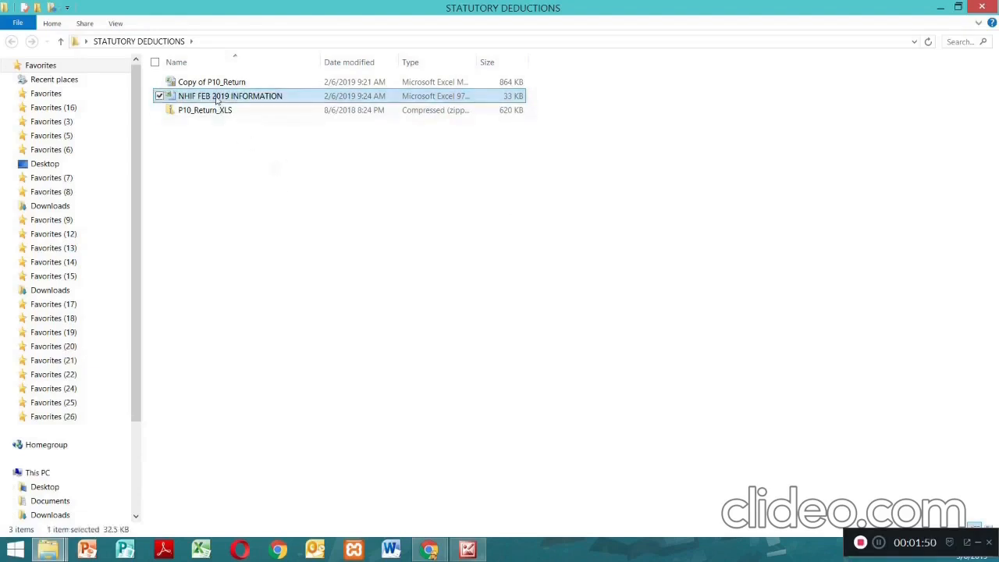
{"action": "double_click", "coordinate": [216, 98]}
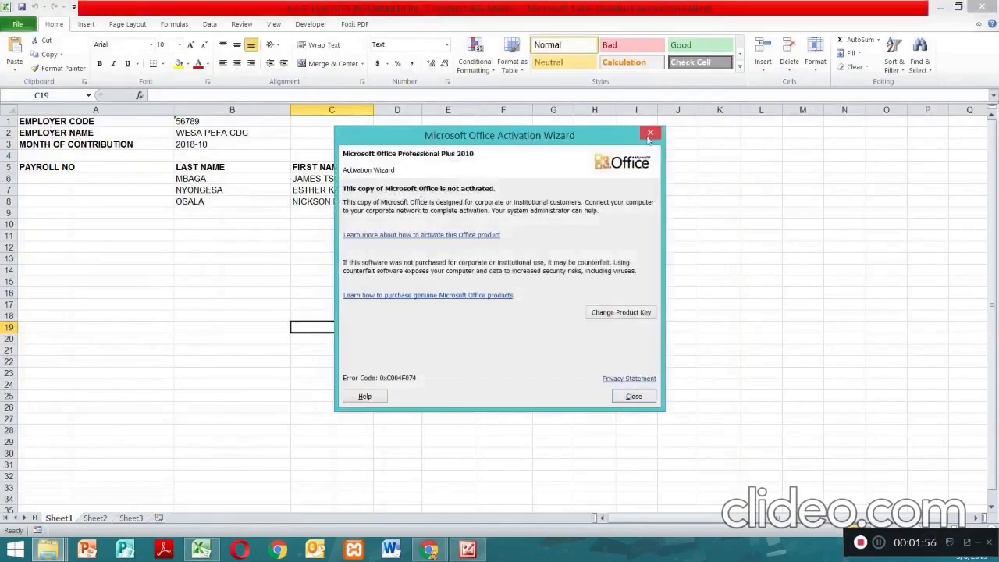
{"action": "left_click", "coordinate": [649, 134]}
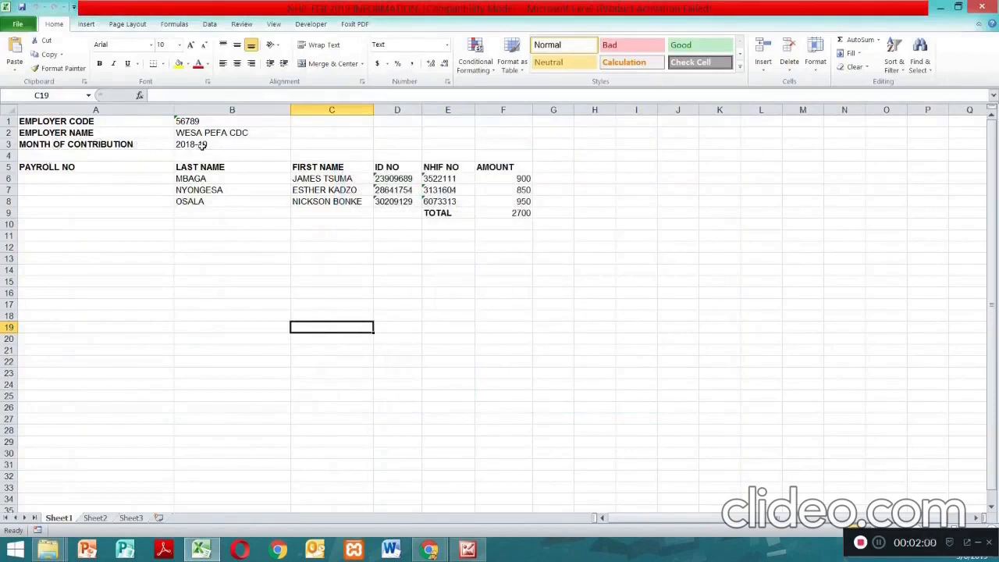
Set the month of contribution in cell B3 to 2019-02
{"action": "double_click", "coordinate": [201, 146]}
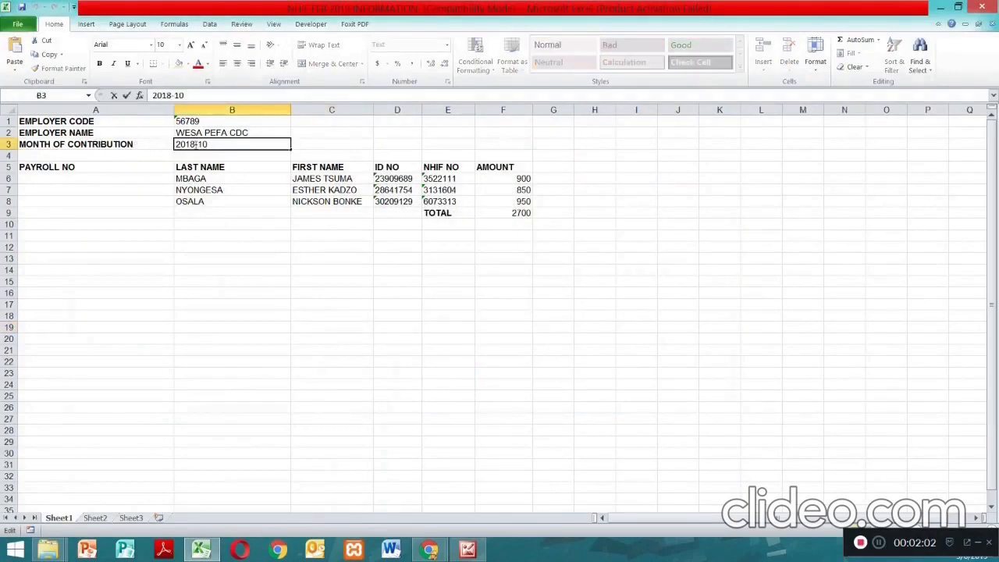
{"action": "key", "text": "BackSpace"}
{"action": "type", "text": "9"}
{"action": "key", "text": "BackSpace"}
{"action": "type", "text": "02"}
{"action": "left_click", "coordinate": [255, 215]}
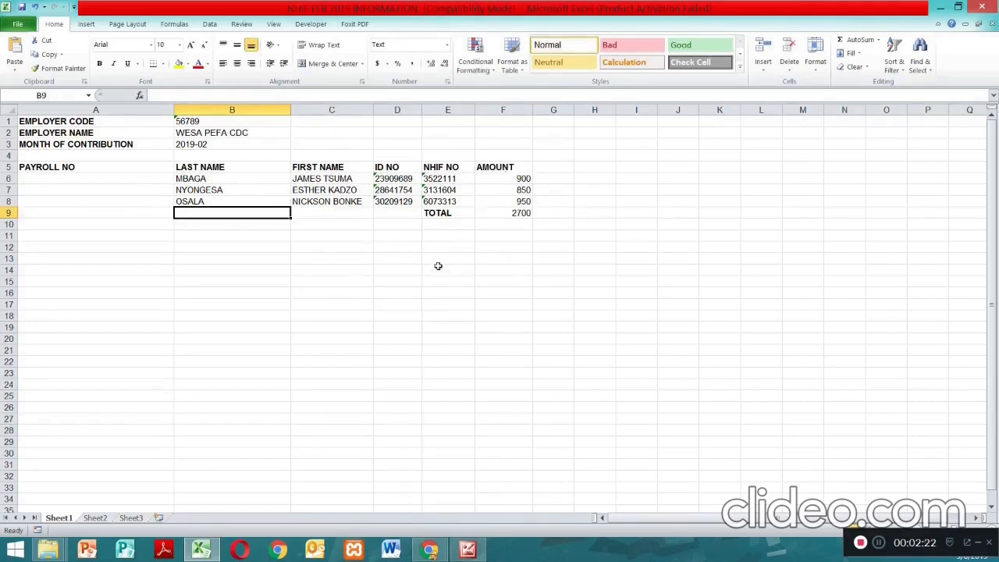
Save the NHIF FEB 2019 INFORMATION workbook and close Excel
{"action": "left_click", "coordinate": [19, 24]}
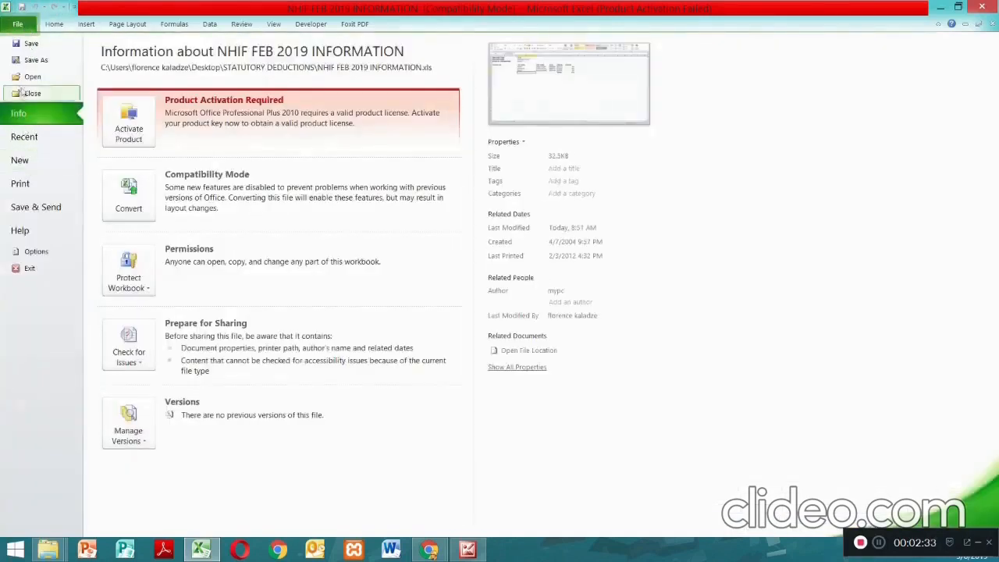
{"action": "left_click", "coordinate": [30, 45]}
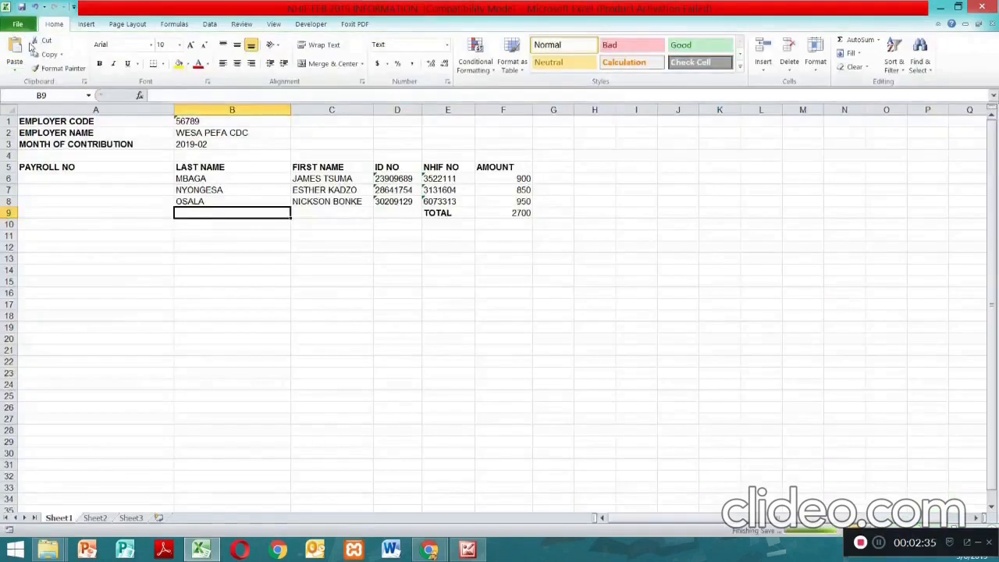
{"action": "left_click", "coordinate": [982, 7]}
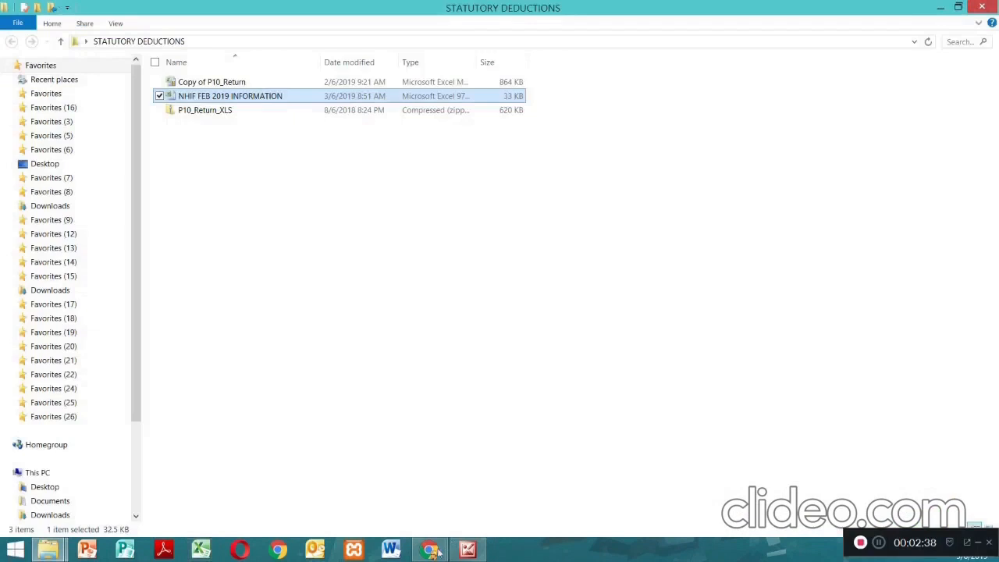
Switch back to Chrome, return to the search results and reopen the Employers Payroll Byproduct/ Pay Online page
{"action": "mouse_move", "coordinate": [431, 550]}
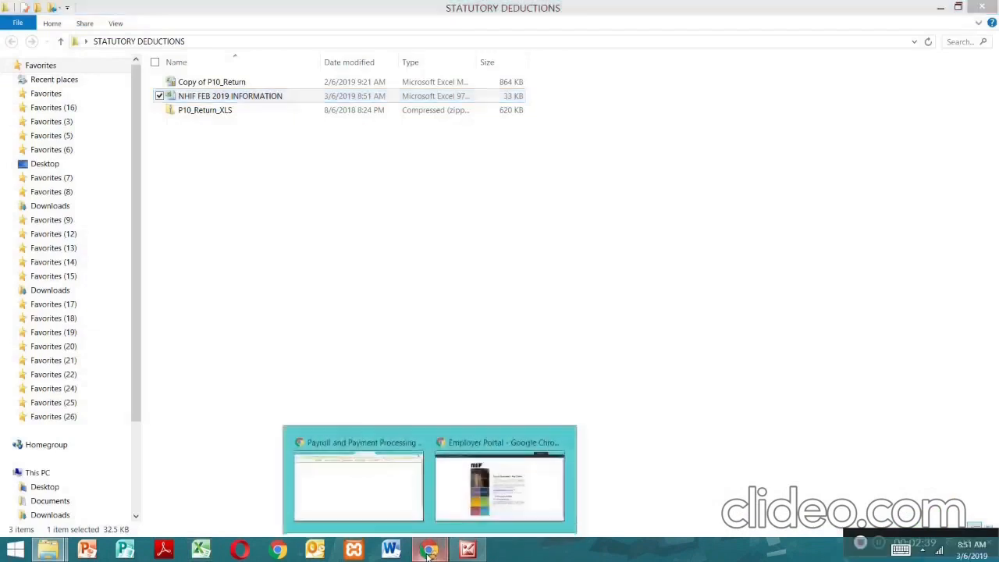
{"action": "left_click", "coordinate": [547, 511]}
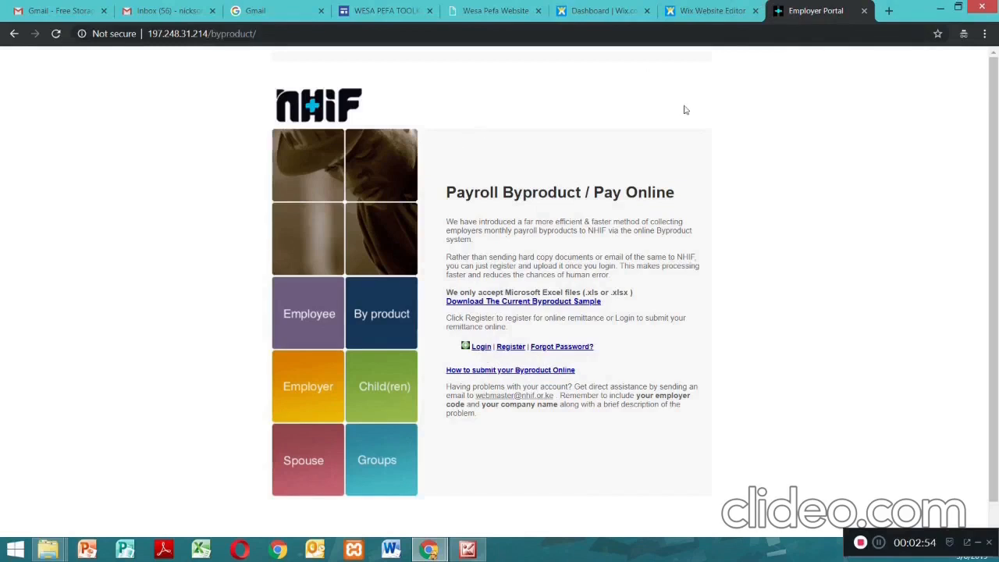
{"action": "left_click", "coordinate": [13, 34]}
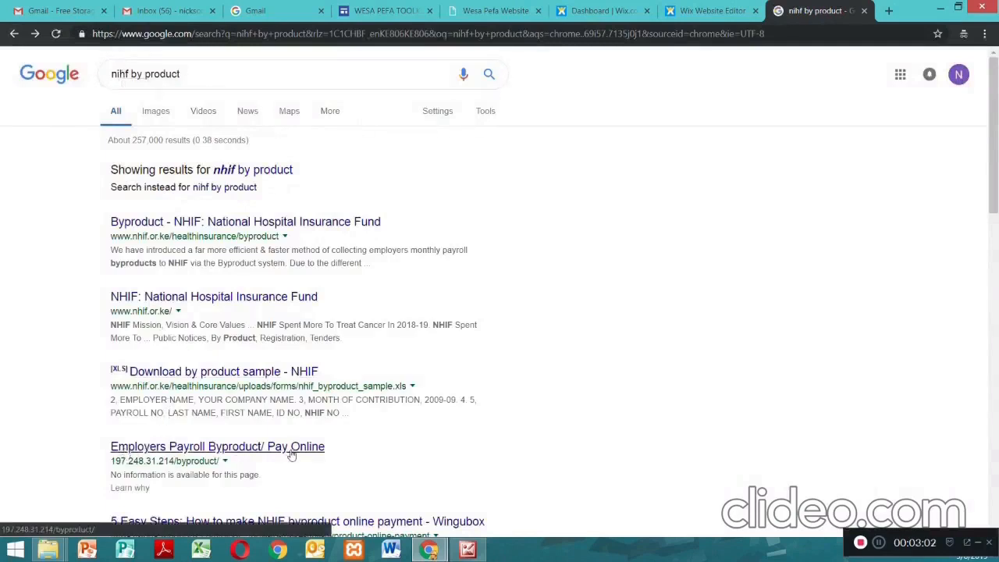
{"action": "left_click", "coordinate": [256, 452]}
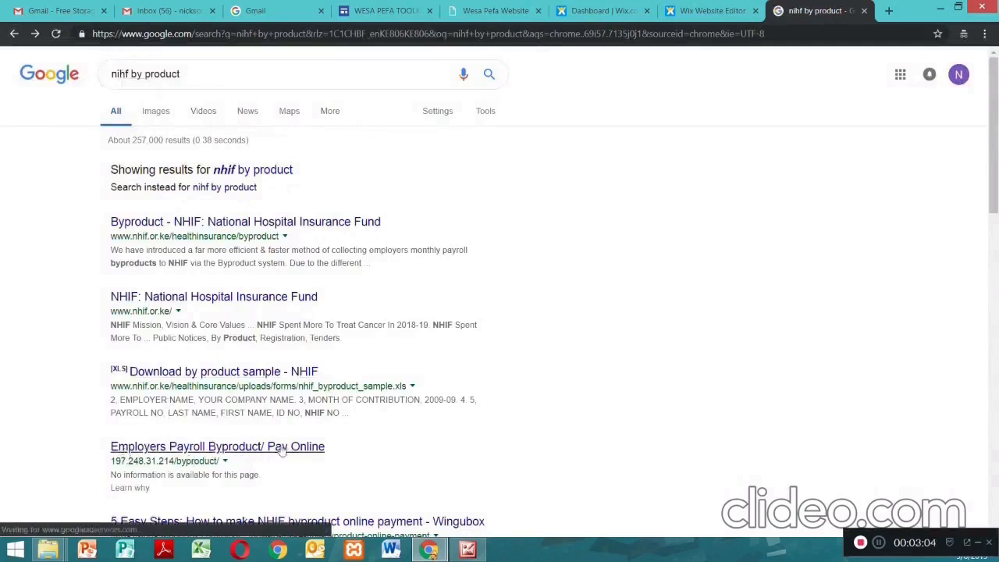
{"action": "left_click", "coordinate": [166, 453]}
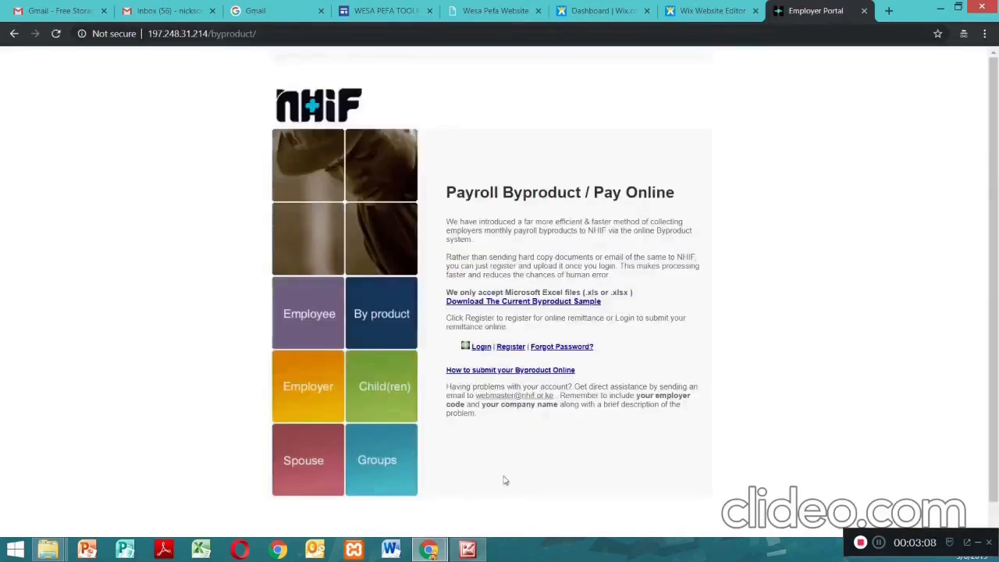
Open the portal's login form, fill in the saved employer code and the account password, and submit it
{"action": "left_click", "coordinate": [482, 346]}
{"action": "left_click", "coordinate": [431, 324]}
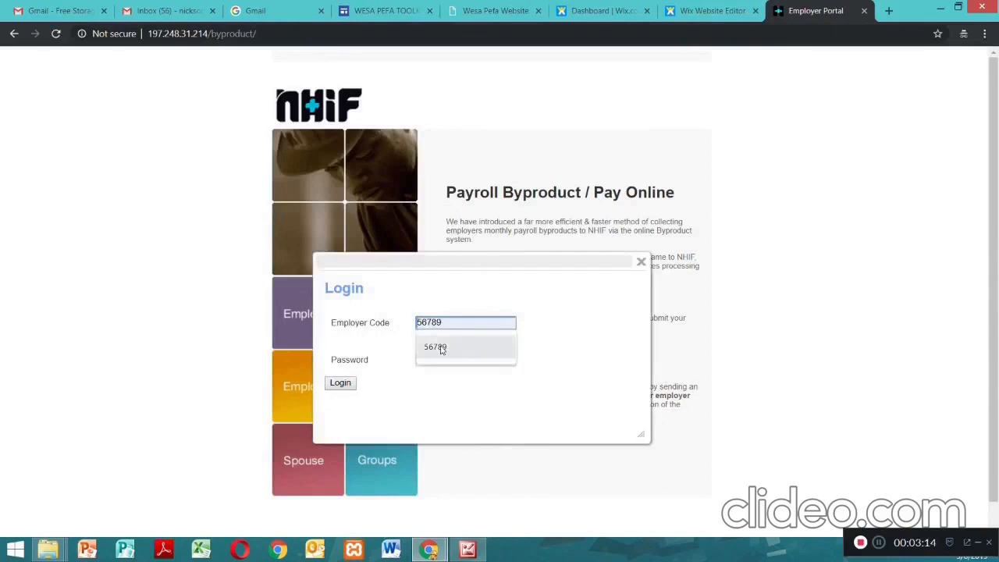
{"action": "left_click", "coordinate": [441, 350]}
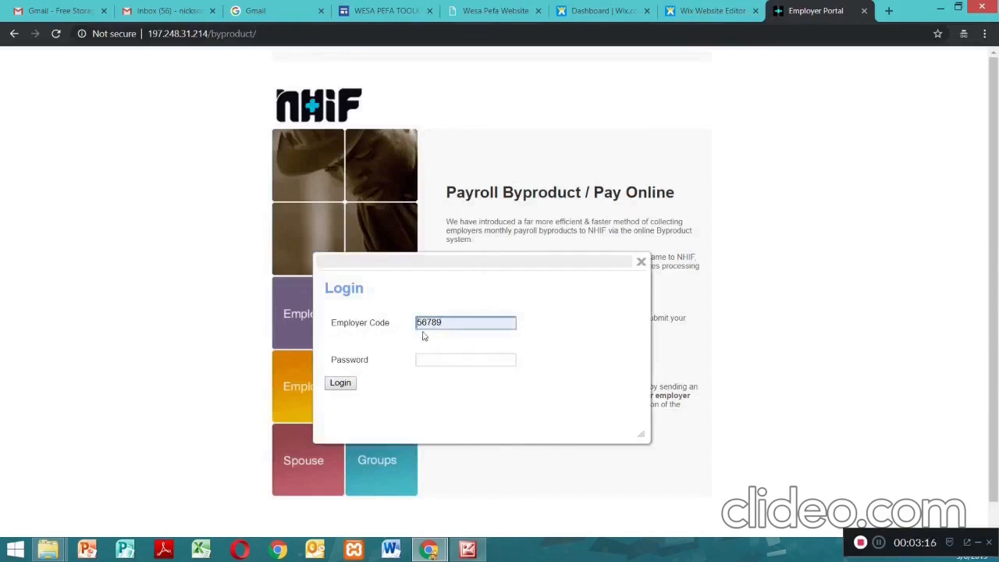
{"action": "left_click", "coordinate": [432, 361]}
{"action": "type", "text": "1"}
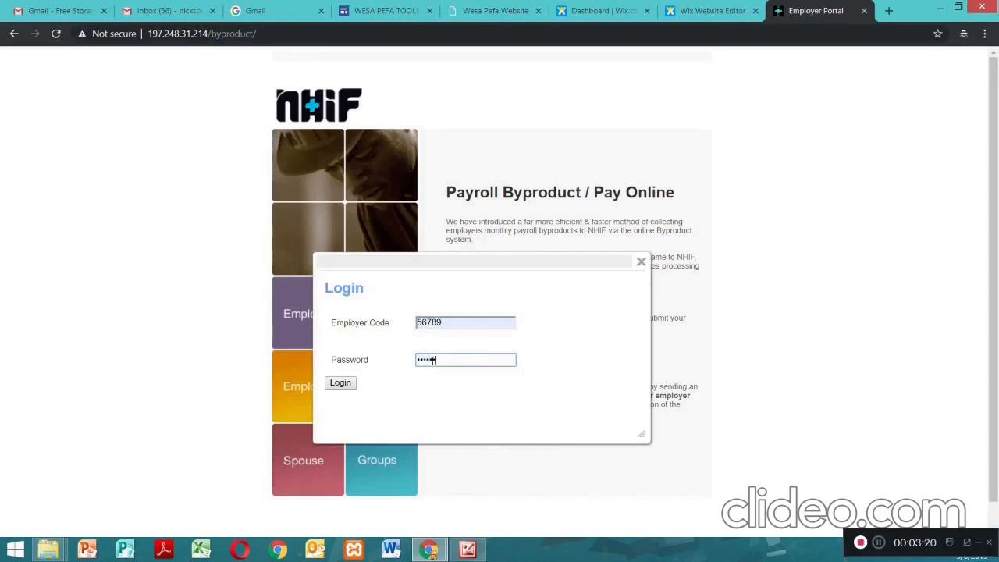
{"action": "left_click", "coordinate": [343, 388]}
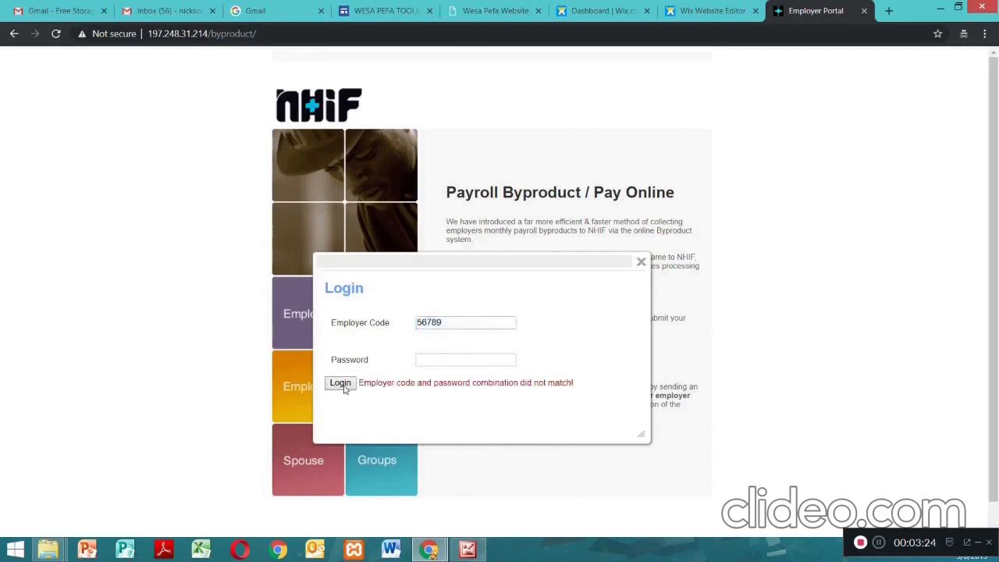
Re-enter the account password and log in to the employer portal
{"action": "left_click", "coordinate": [446, 360]}
{"action": "left_click", "coordinate": [342, 383]}
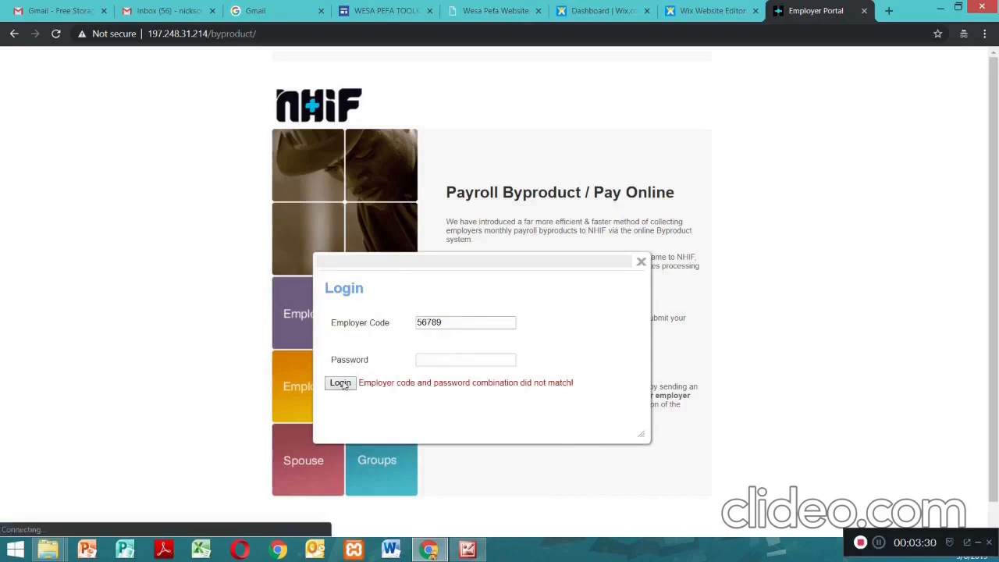
{"action": "left_click", "coordinate": [436, 361]}
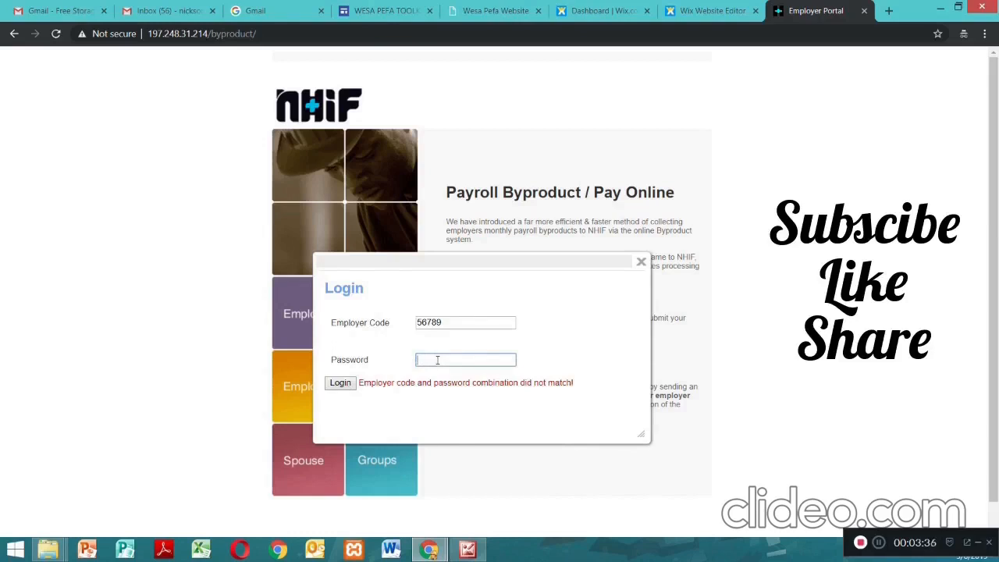
{"action": "type", "text": "••"}
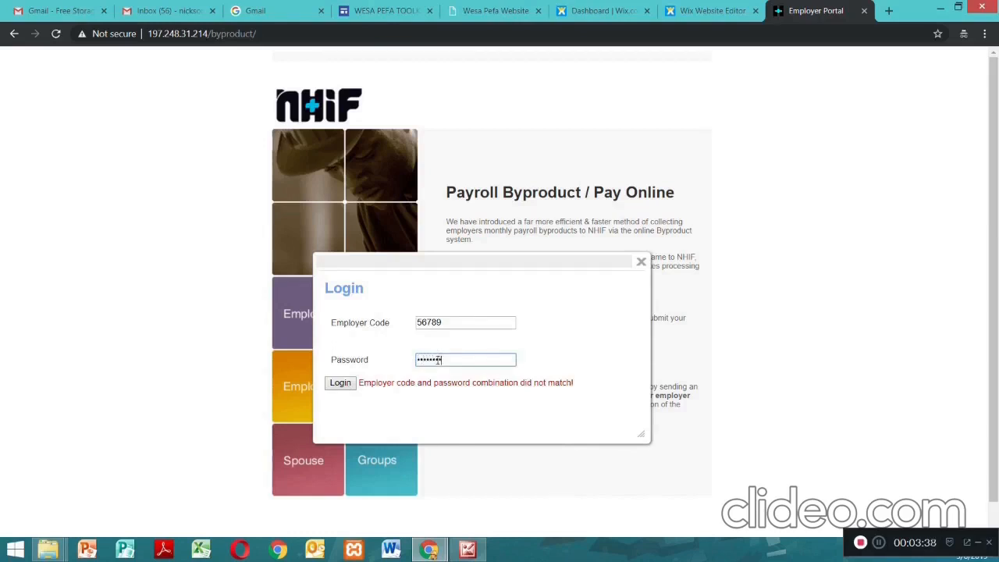
{"action": "left_click", "coordinate": [341, 383]}
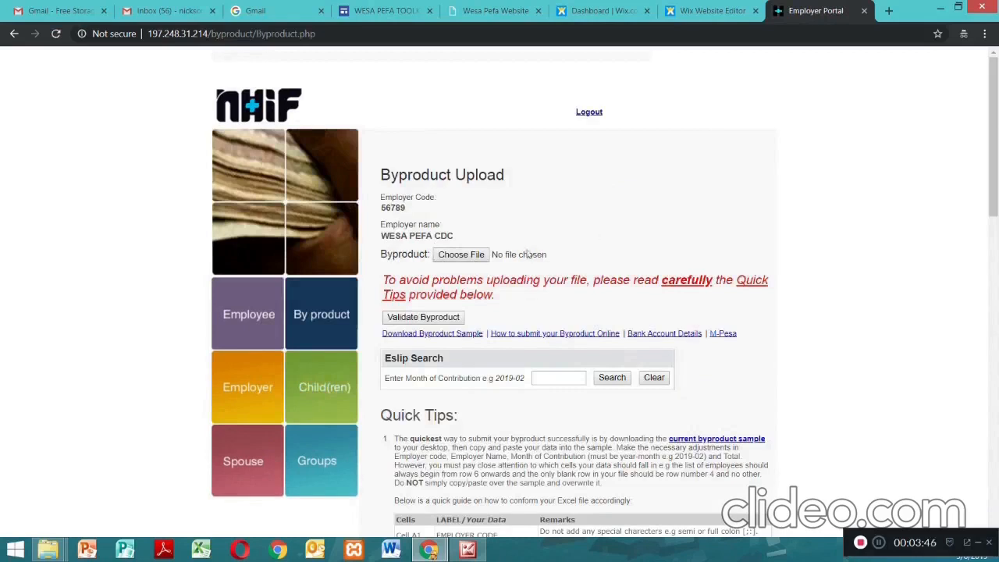
Choose the NHIF FEB 2019 INFORMATION workbook from the STATUTORY DEDUCTIONS folder on the Desktop as the byproduct file
{"action": "left_click", "coordinate": [462, 257]}
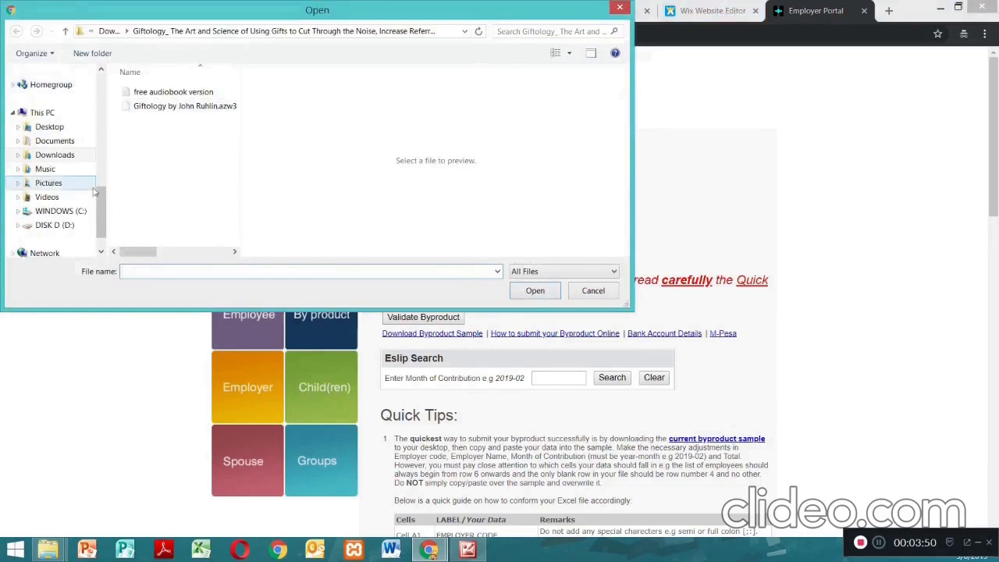
{"action": "mouse_move", "coordinate": [102, 212]}
{"action": "left_mouse_down"}
{"action": "mouse_move", "coordinate": [97, 187]}
{"action": "mouse_move", "coordinate": [97, 197]}
{"action": "left_mouse_up"}
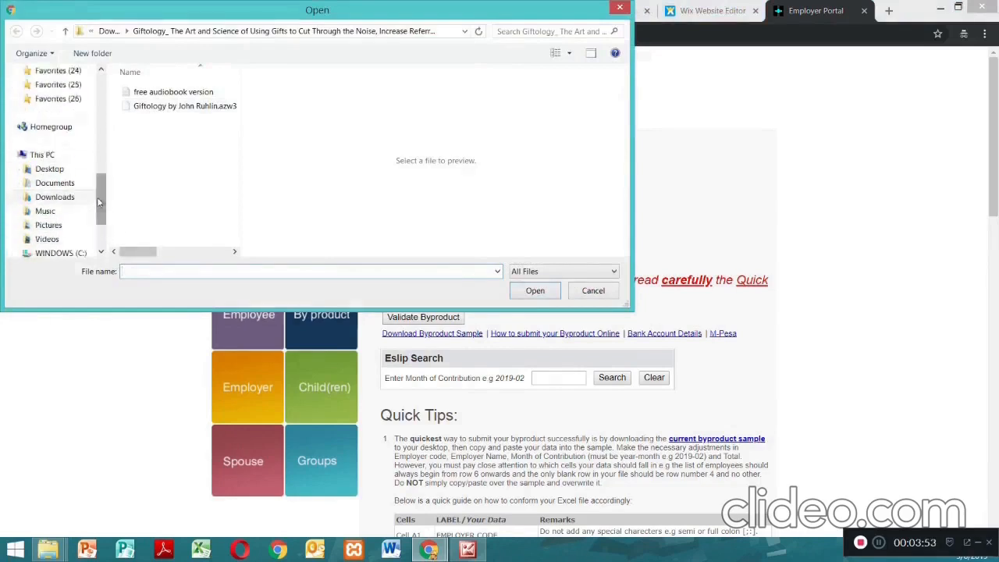
{"action": "left_click", "coordinate": [55, 172]}
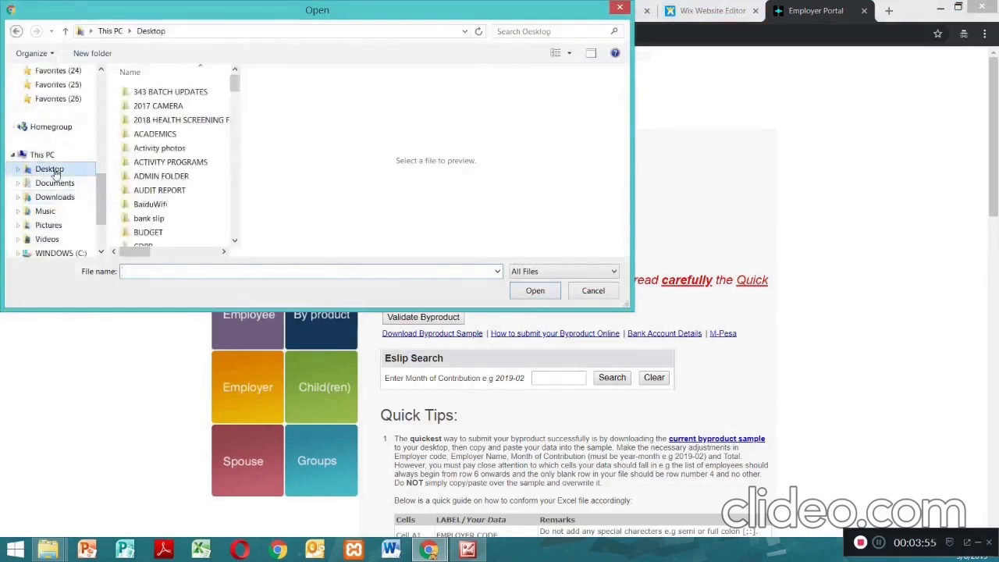
{"action": "left_click", "coordinate": [234, 240]}
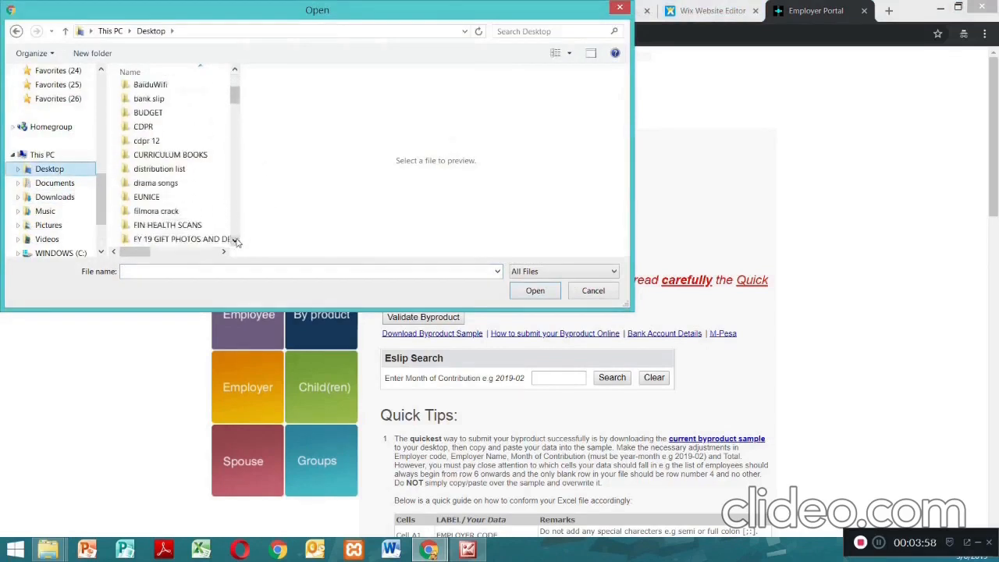
{"action": "left_click_drag", "start_coordinate": [234, 240], "coordinate": [234, 240]}
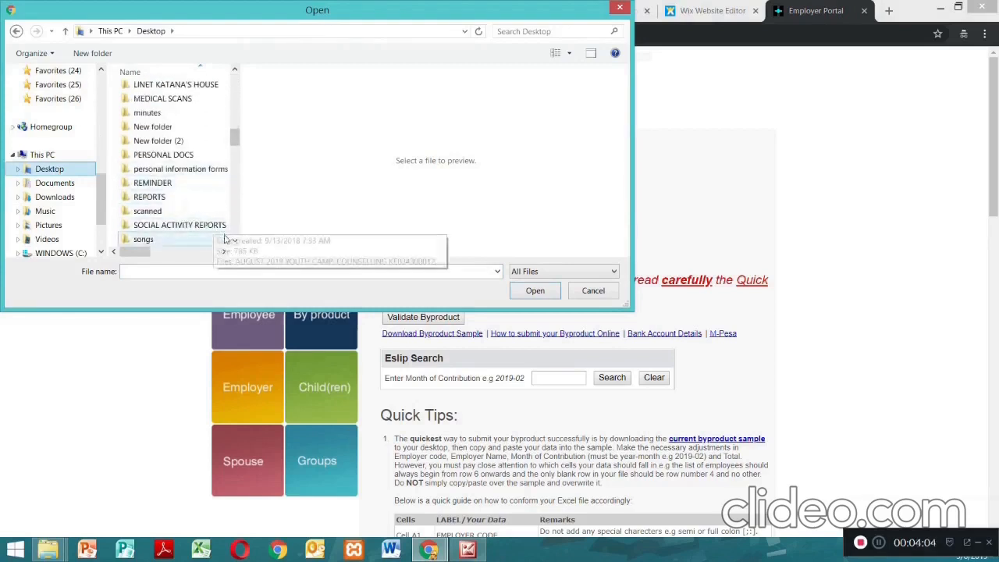
{"action": "left_click", "coordinate": [232, 245]}
{"action": "left_click", "coordinate": [232, 245]}
{"action": "left_click", "coordinate": [232, 245]}
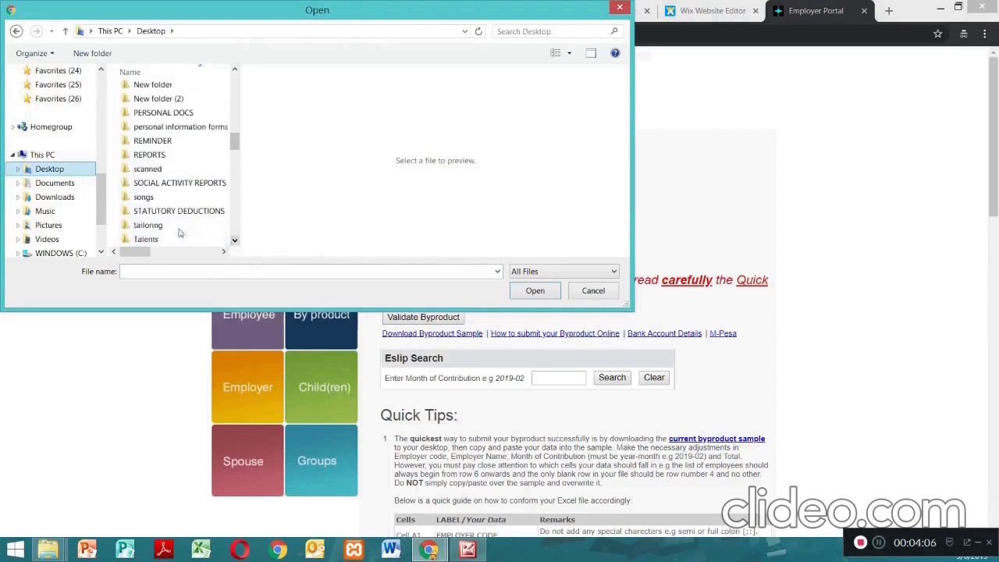
{"action": "left_click", "coordinate": [160, 212]}
{"action": "double_click", "coordinate": [161, 211]}
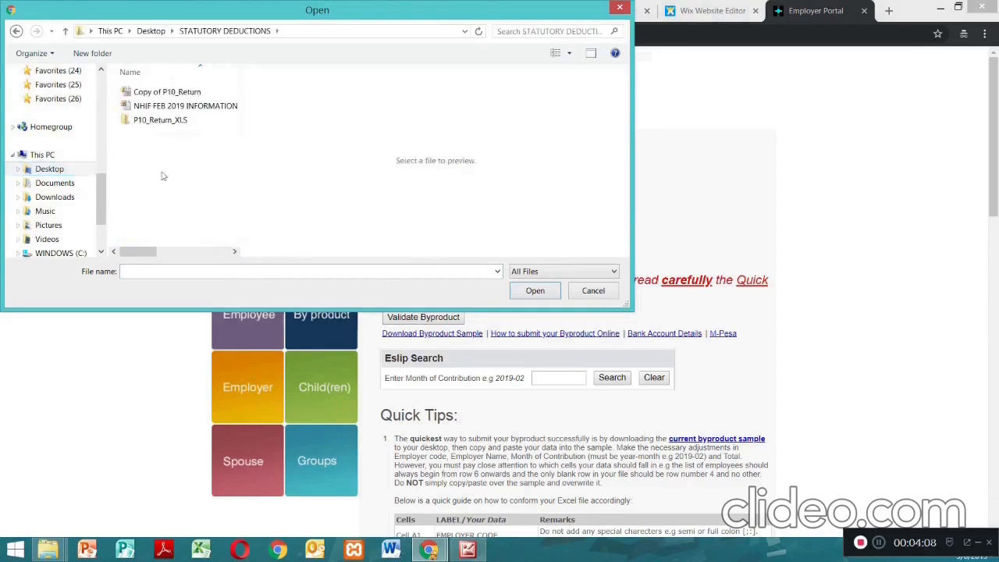
{"action": "left_click", "coordinate": [165, 109]}
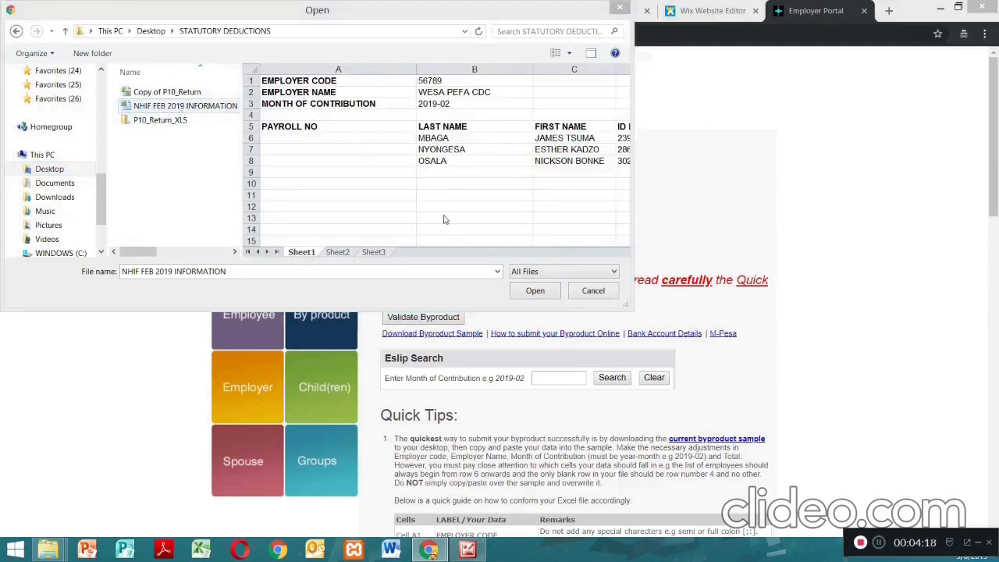
{"action": "left_click", "coordinate": [540, 293]}
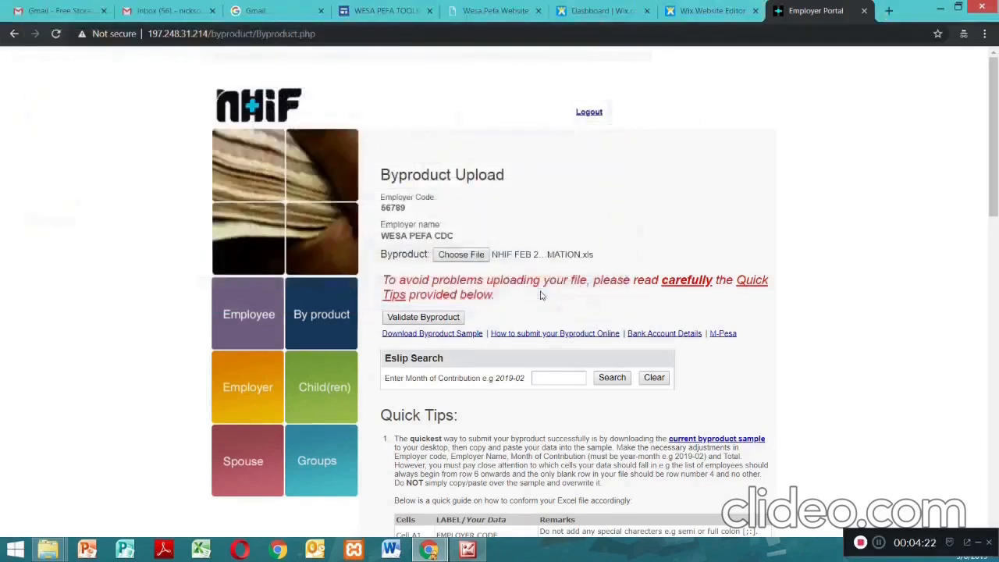
Validate the chosen byproduct file and submit the February 2019 byproduct to NHIF
{"action": "left_click", "coordinate": [416, 321]}
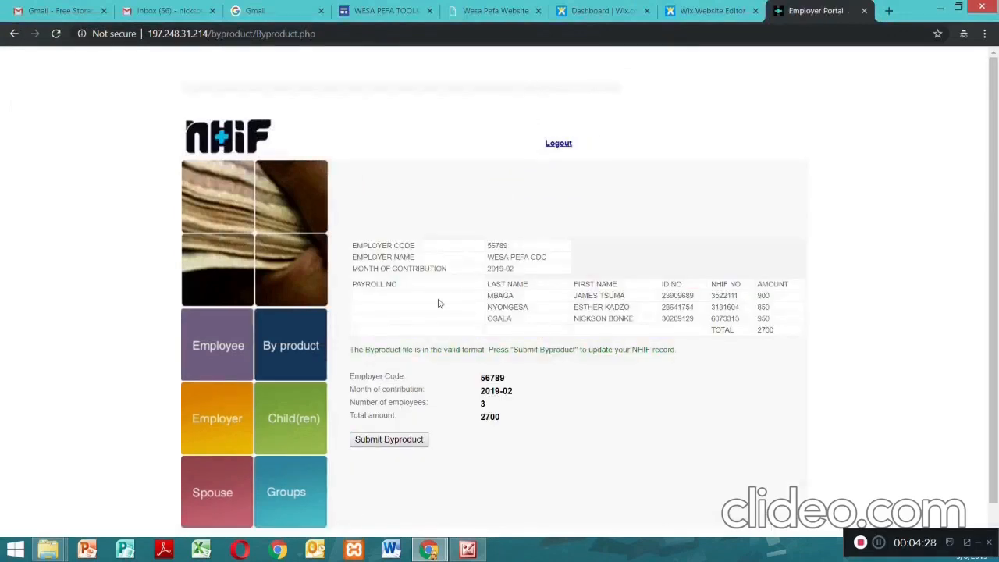
{"action": "scroll", "coordinate": [439, 304], "scroll_direction": "down", "scroll_amount": 1}
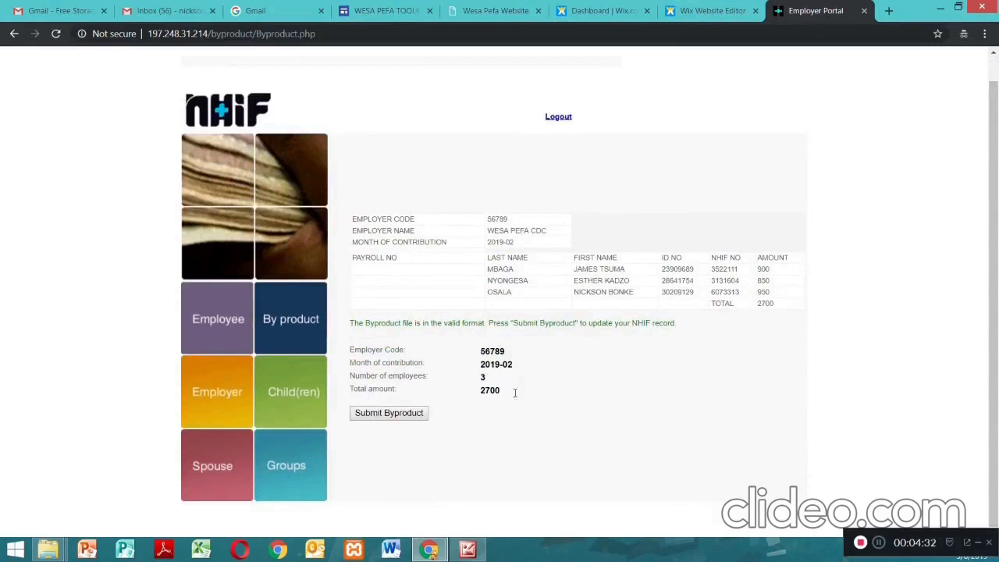
{"action": "left_click", "coordinate": [386, 416]}
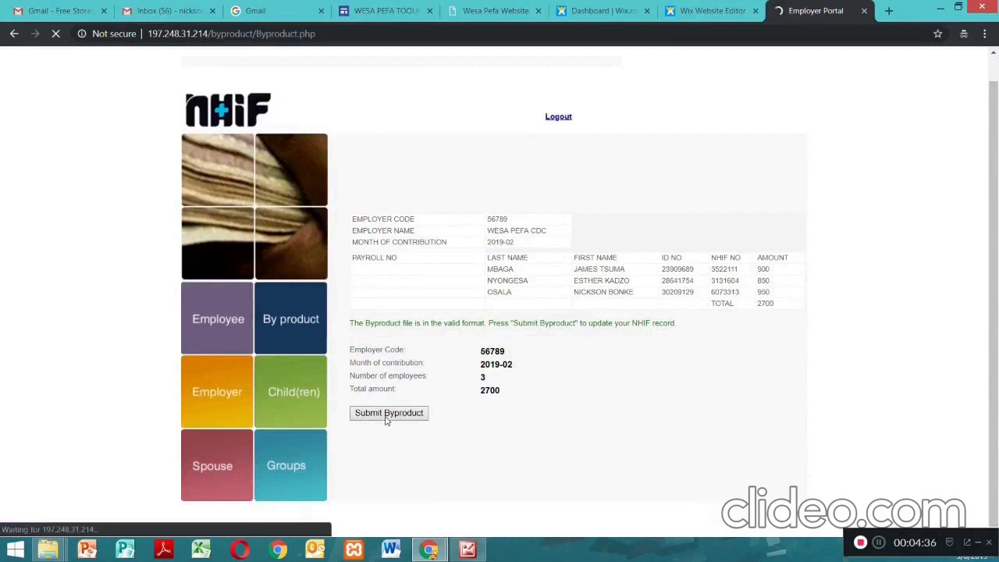